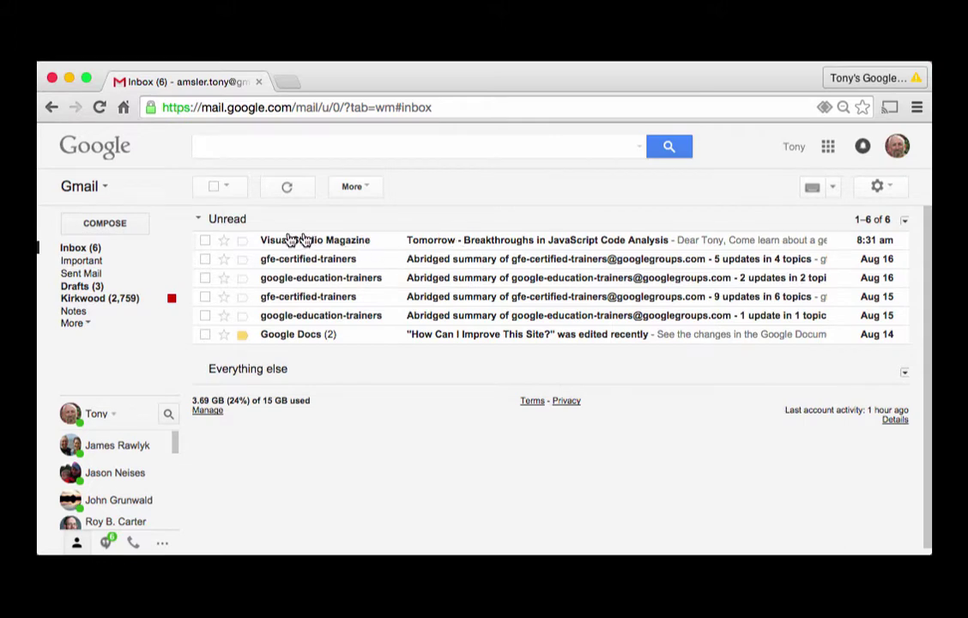
Select the Visual Studio Magazine conversation and archive it out of the inbox
{"action": "left_click", "coordinate": [205, 241]}
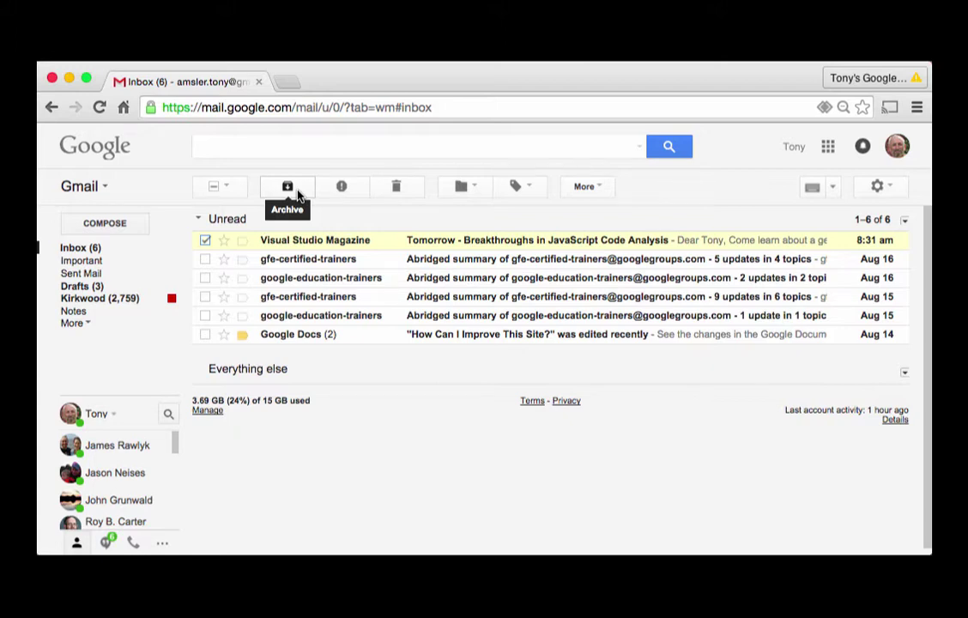
{"action": "left_click", "coordinate": [298, 196]}
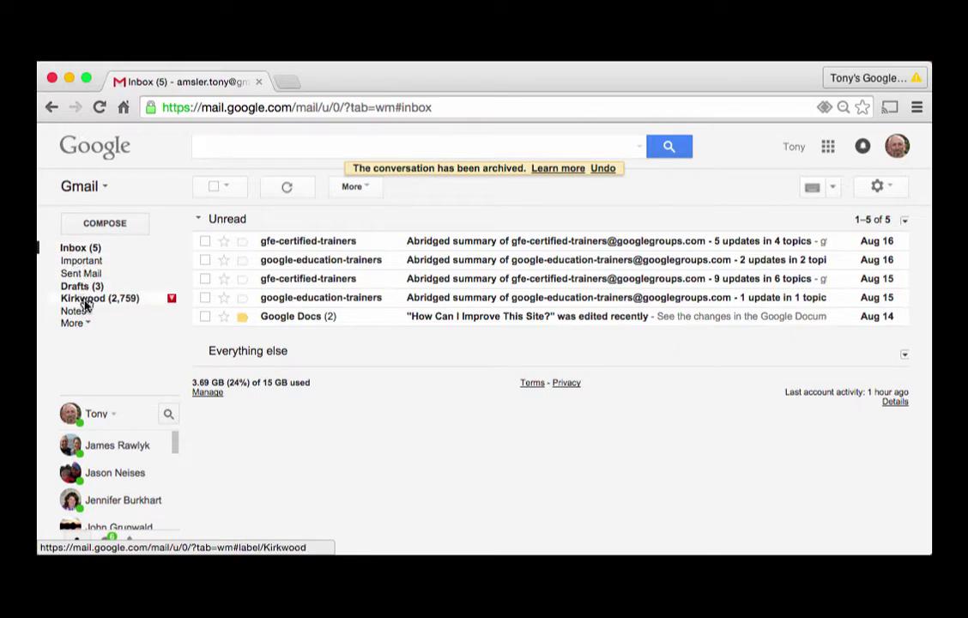
{"action": "left_click", "coordinate": [88, 328]}
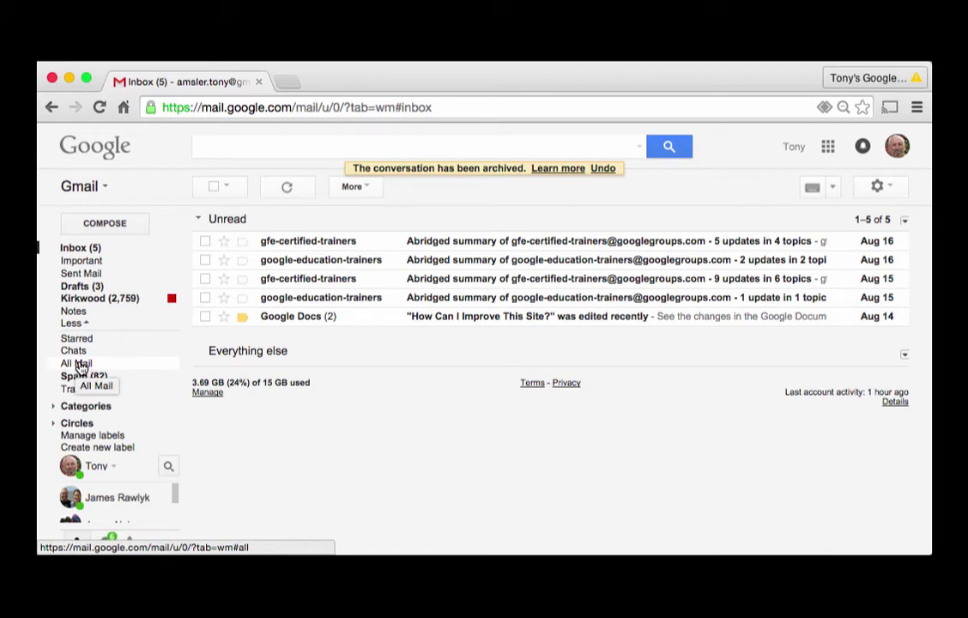
{"action": "left_click", "coordinate": [82, 366]}
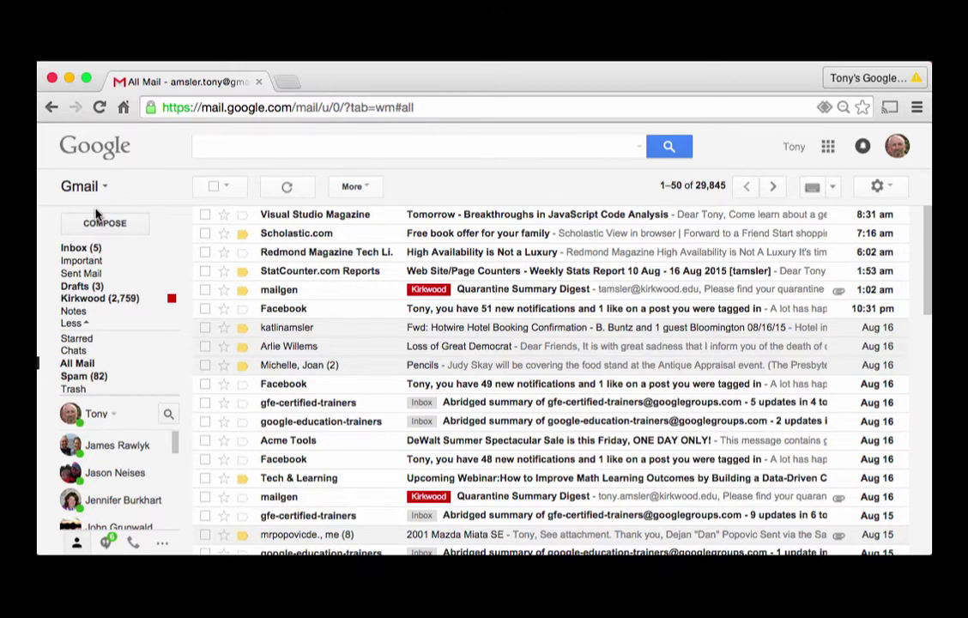
{"action": "left_click", "coordinate": [73, 250]}
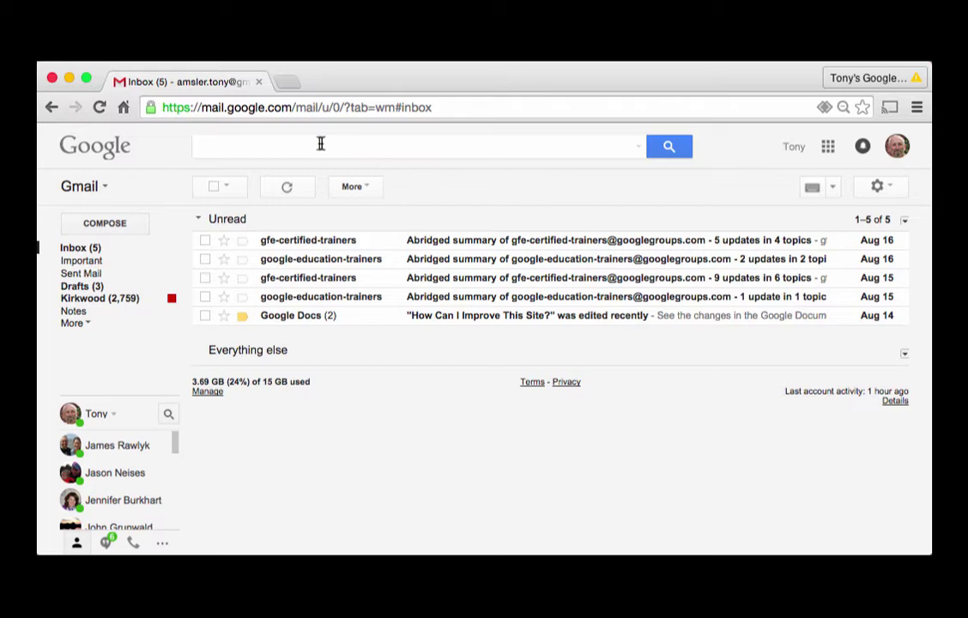
{"action": "left_click", "coordinate": [234, 145]}
{"action": "type", "text": "ka"}
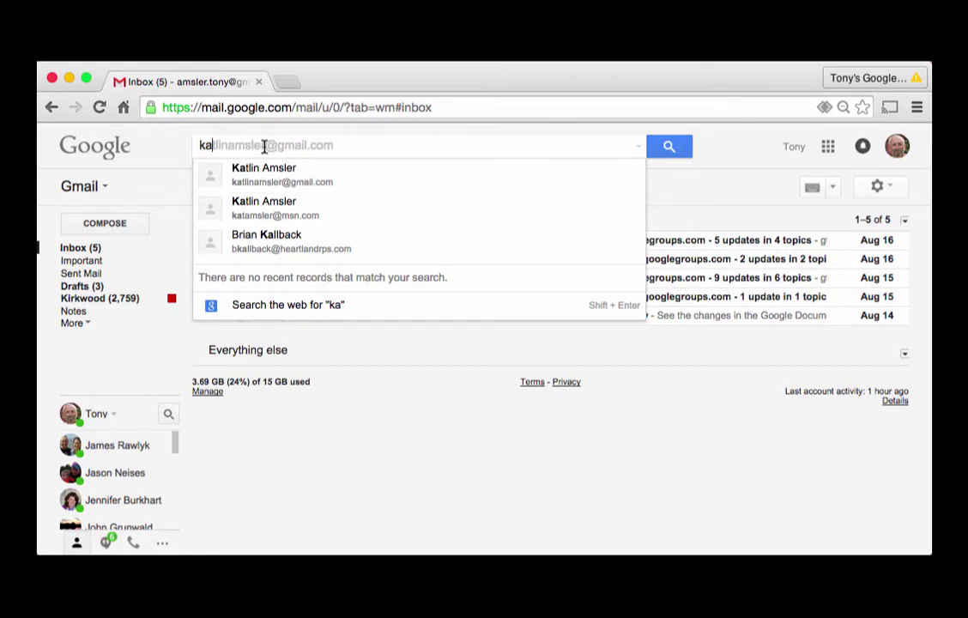
{"action": "left_click", "coordinate": [265, 181]}
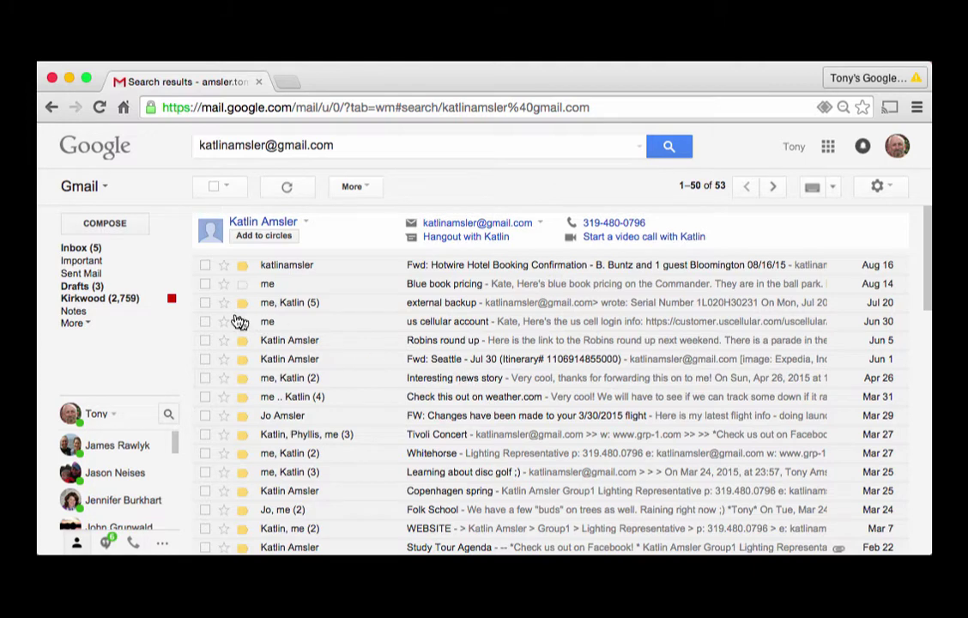
{"action": "left_click", "coordinate": [89, 250]}
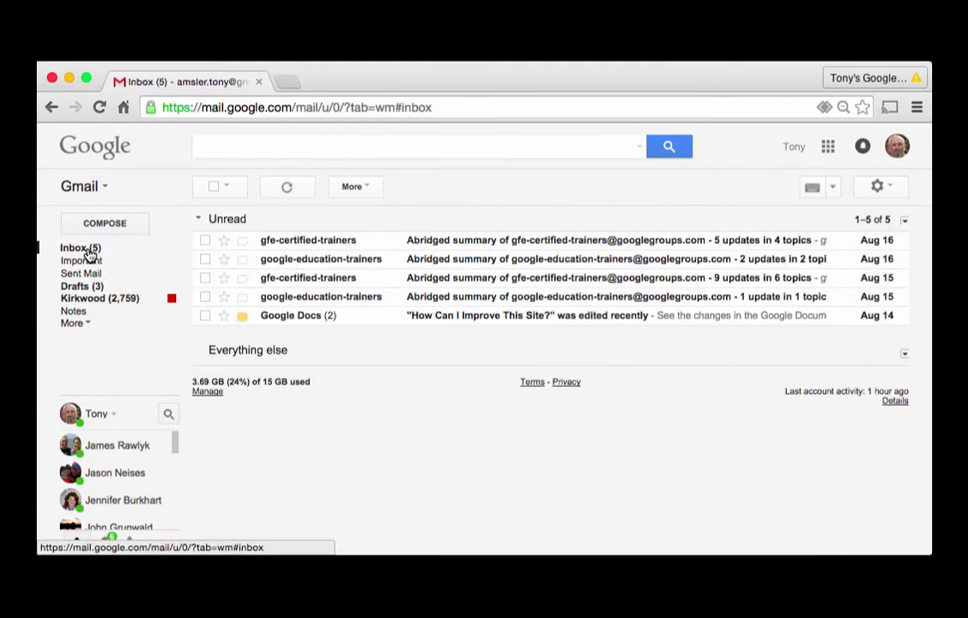
{"action": "left_click", "coordinate": [213, 190]}
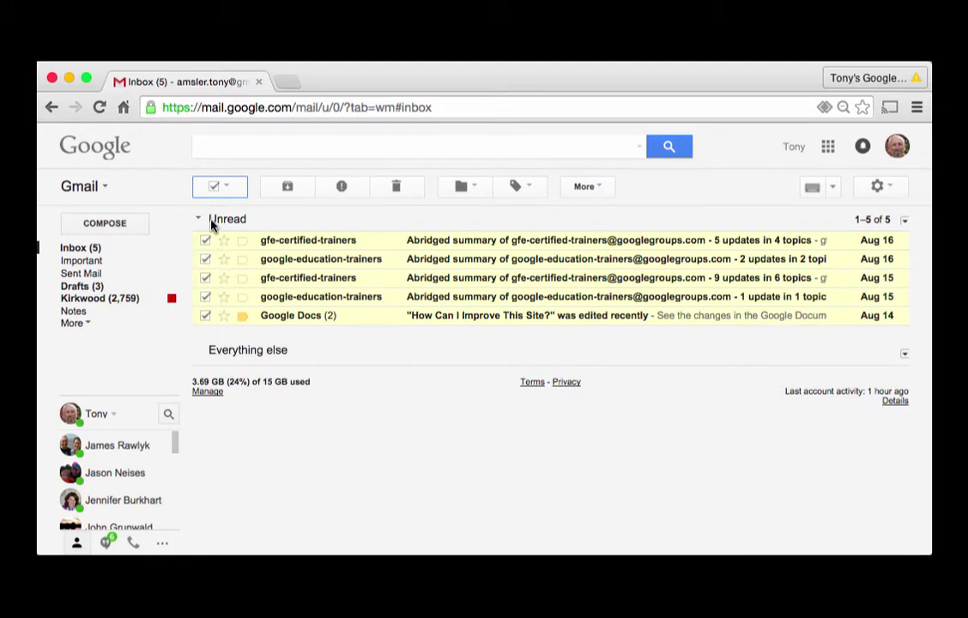
{"action": "left_click", "coordinate": [215, 191]}
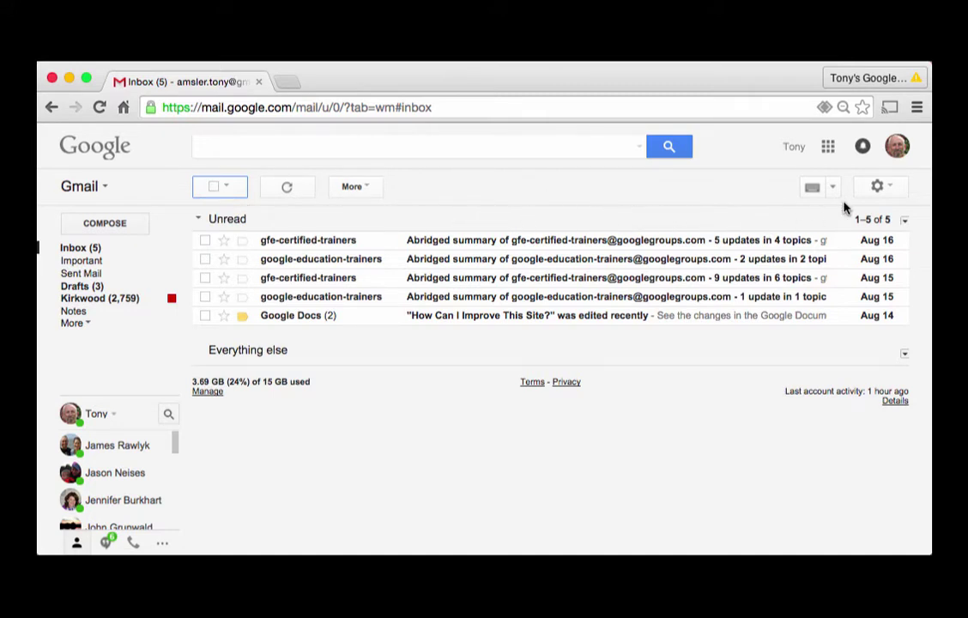
In General settings, choose Show "Send & Archive" button in reply
{"action": "left_click", "coordinate": [884, 187]}
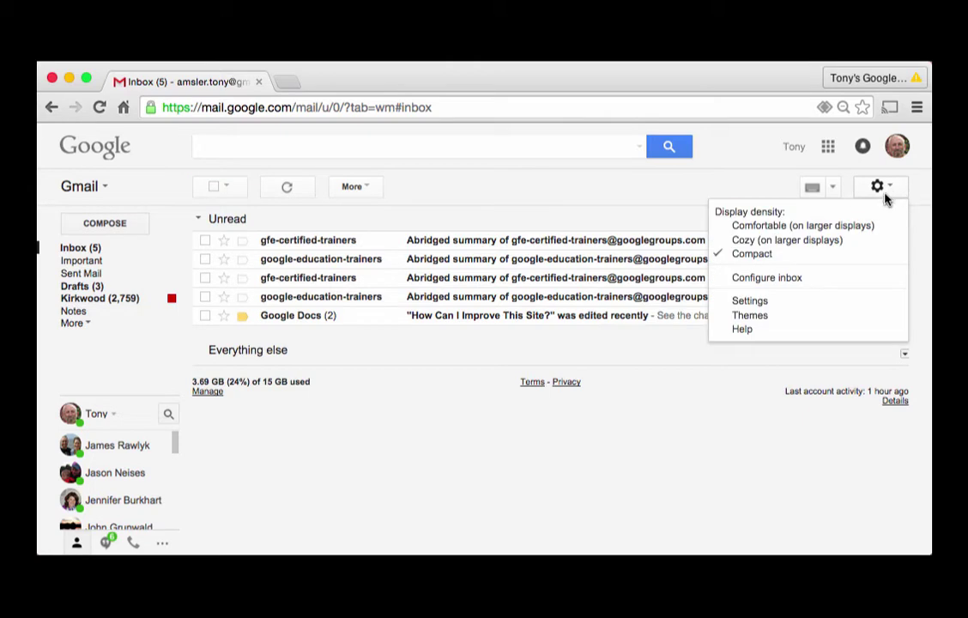
{"action": "left_click", "coordinate": [764, 303]}
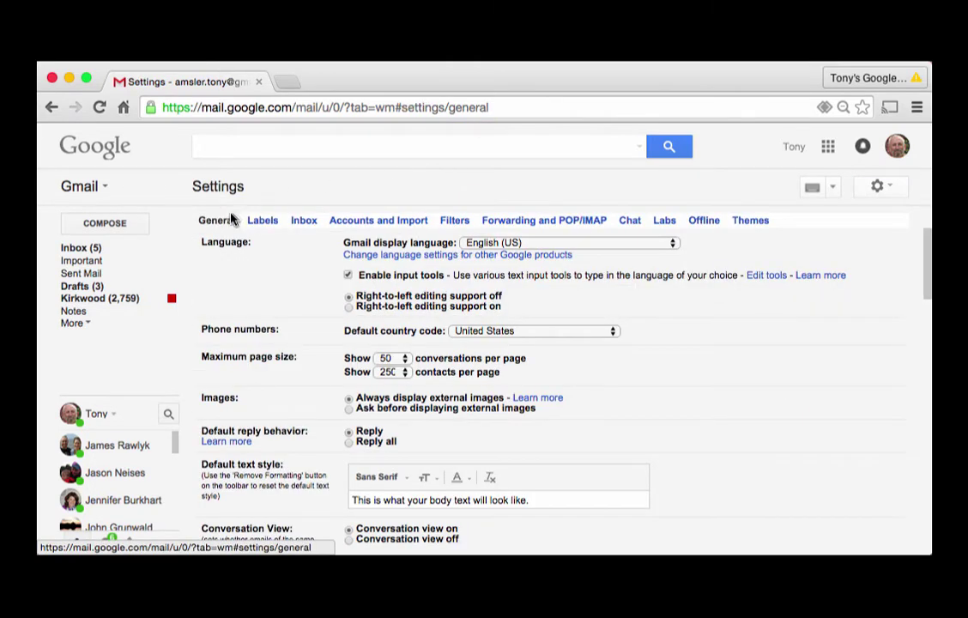
{"action": "scroll", "coordinate": [299, 282], "scroll_direction": "down", "scroll_amount": 2}
{"action": "scroll", "coordinate": [298, 282], "scroll_direction": "down", "scroll_amount": 3}
{"action": "scroll", "coordinate": [298, 282], "scroll_direction": "down", "scroll_amount": 4}
{"action": "scroll", "coordinate": [299, 282], "scroll_direction": "down", "scroll_amount": 3}
{"action": "scroll", "coordinate": [299, 282], "scroll_direction": "down", "scroll_amount": 1}
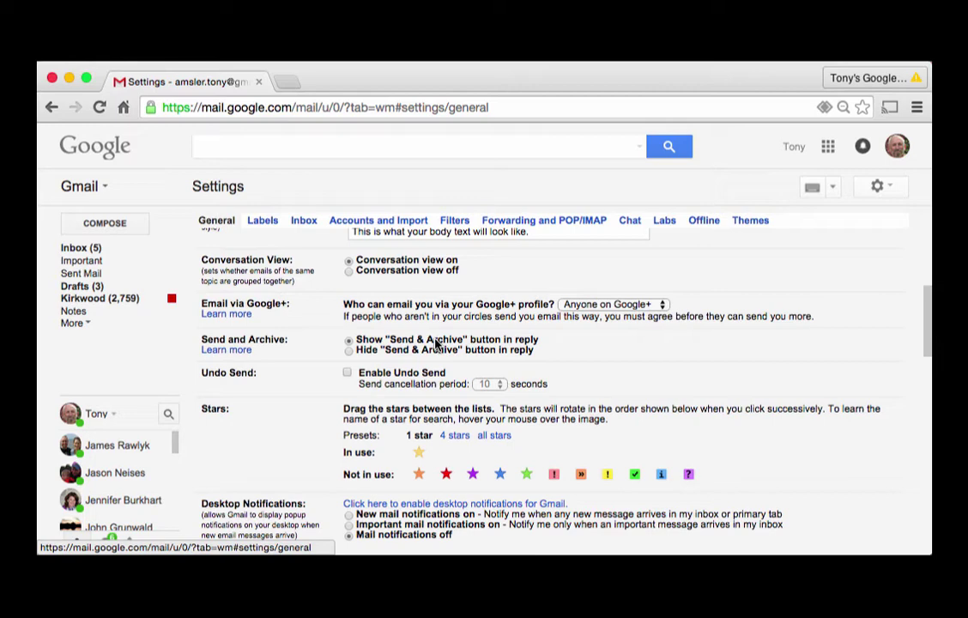
{"action": "left_click", "coordinate": [349, 341]}
Open the first gfe-certified-trainers summary message from the inbox and start an empty reply
{"action": "left_click", "coordinate": [83, 249]}
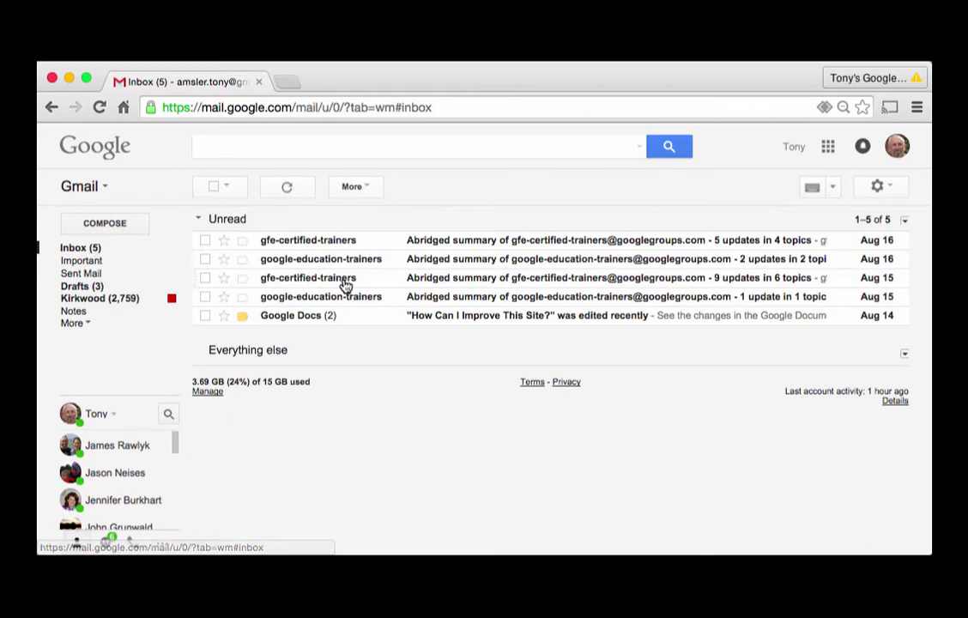
{"action": "left_click", "coordinate": [422, 246]}
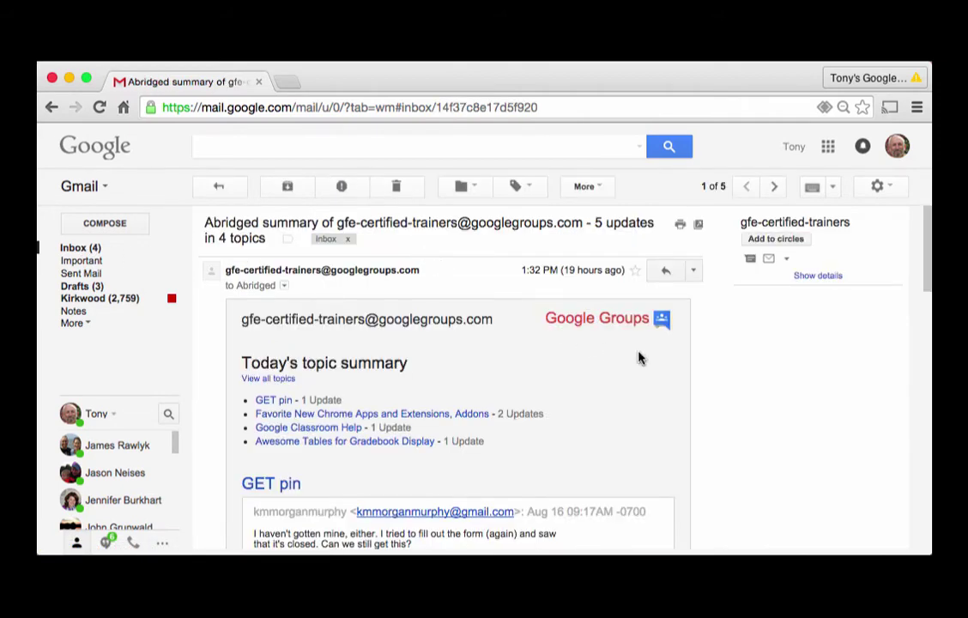
{"action": "scroll", "coordinate": [794, 418], "scroll_direction": "down", "scroll_amount": 2}
{"action": "scroll", "coordinate": [794, 418], "scroll_direction": "up", "scroll_amount": 2}
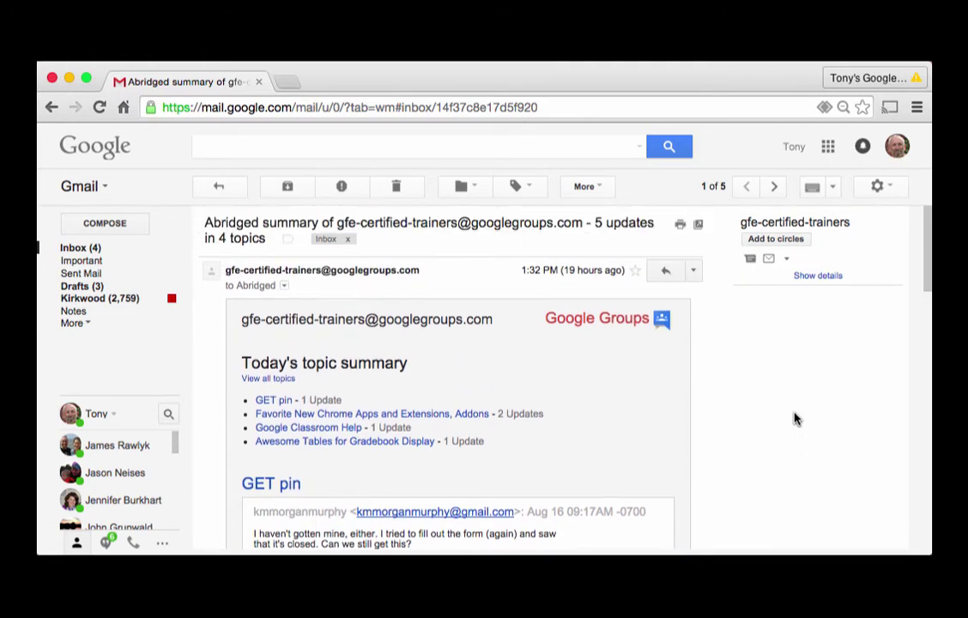
{"action": "left_click", "coordinate": [668, 273]}
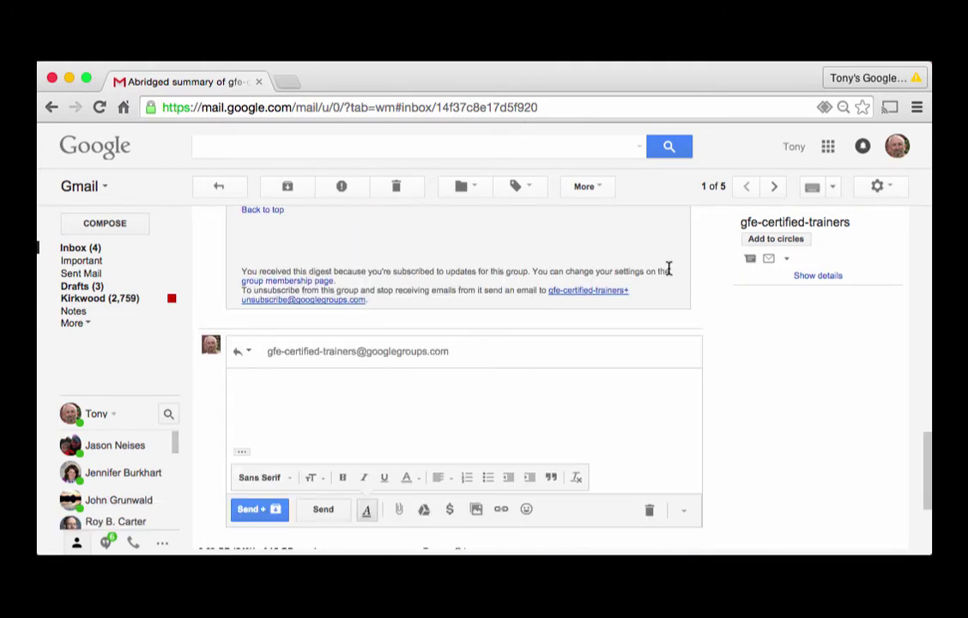
{"action": "scroll", "coordinate": [746, 400], "scroll_direction": "down", "scroll_amount": 2}
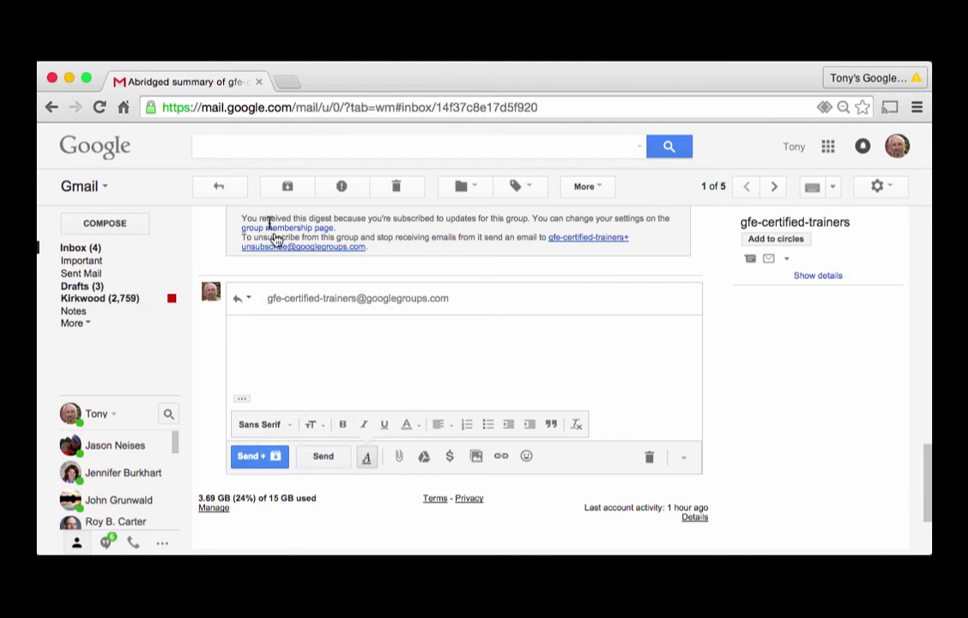
Leave the gfe-certified-trainers reply and return to the inbox list
{"action": "left_click", "coordinate": [219, 187]}
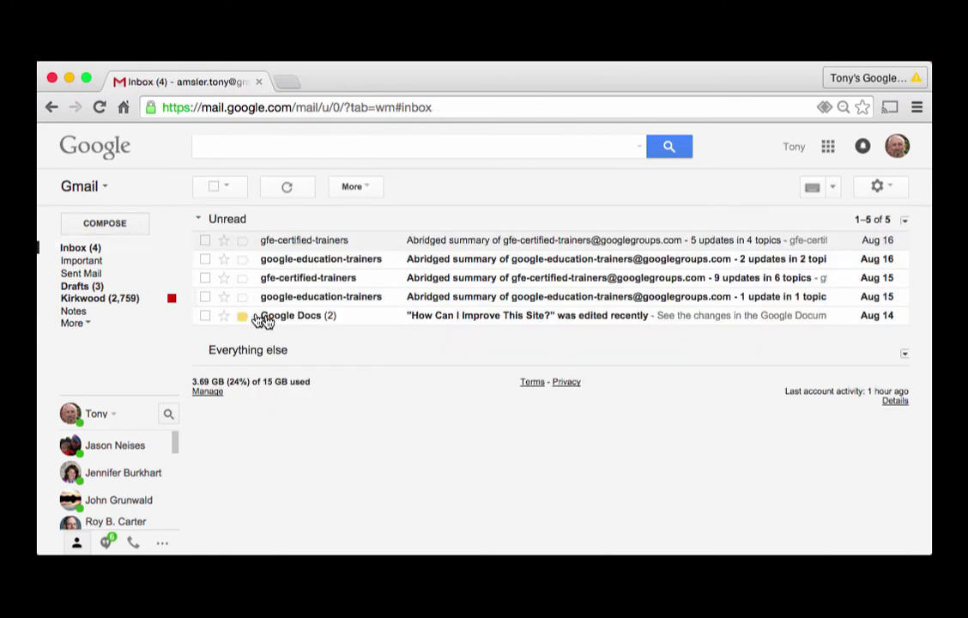